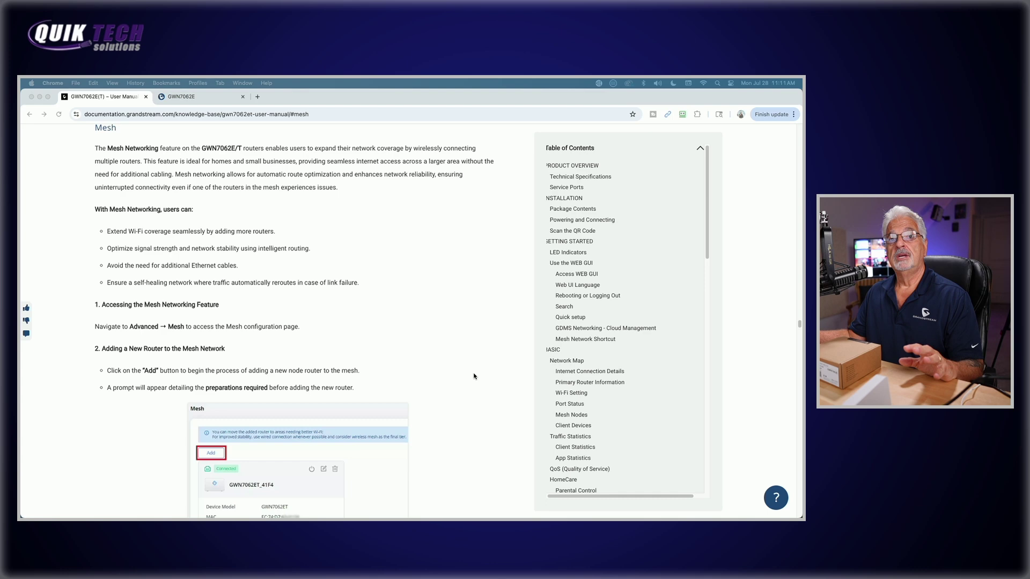
Scroll the manual down to section 3, Preparing the Router for Mesh Connection, and the Start adding image.
scroll(476, 375, down, 4)
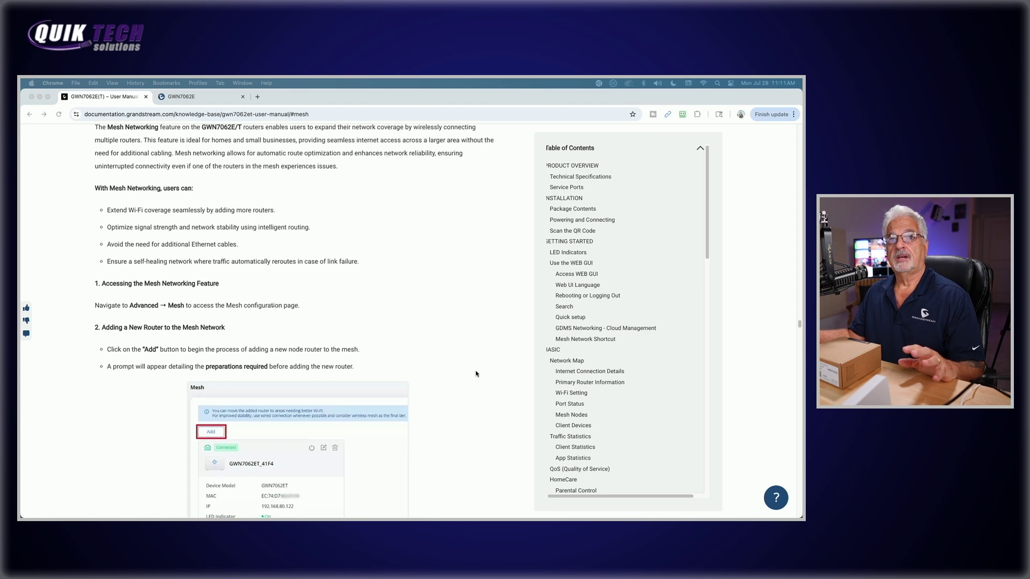
scroll(475, 374, down, 1)
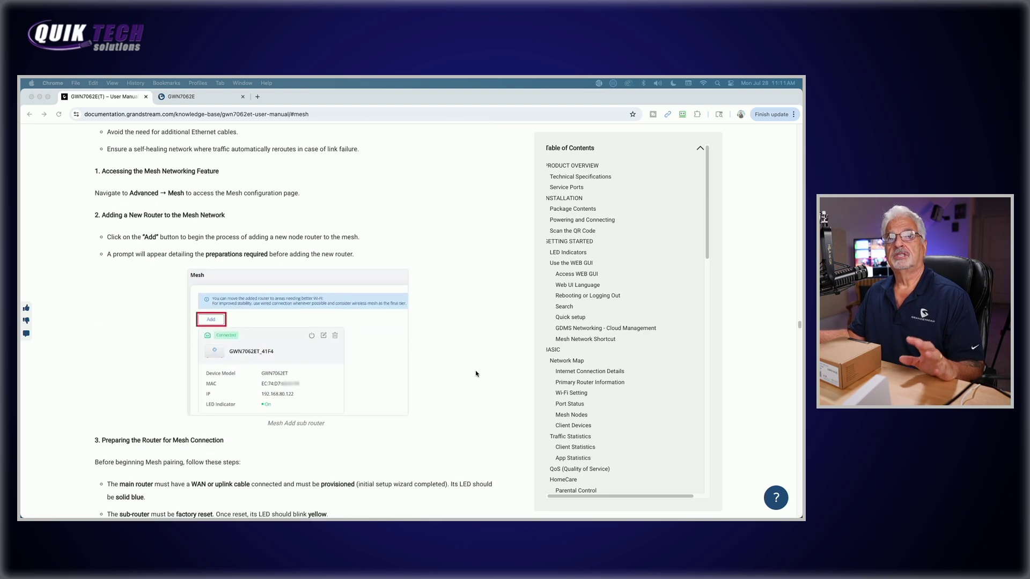
scroll(475, 373, down, 1)
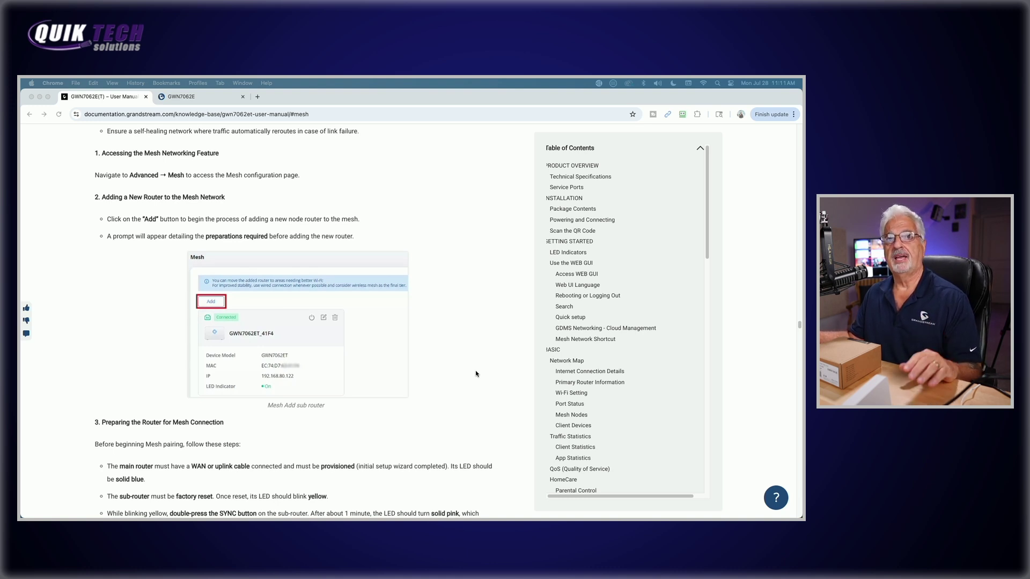
scroll(476, 374, down, 1)
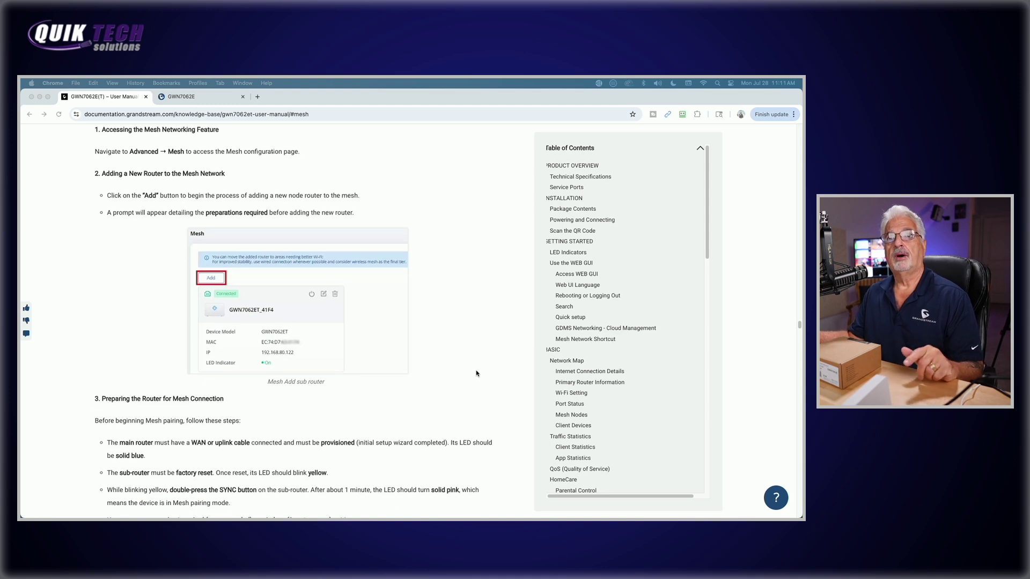
scroll(476, 374, down, 3)
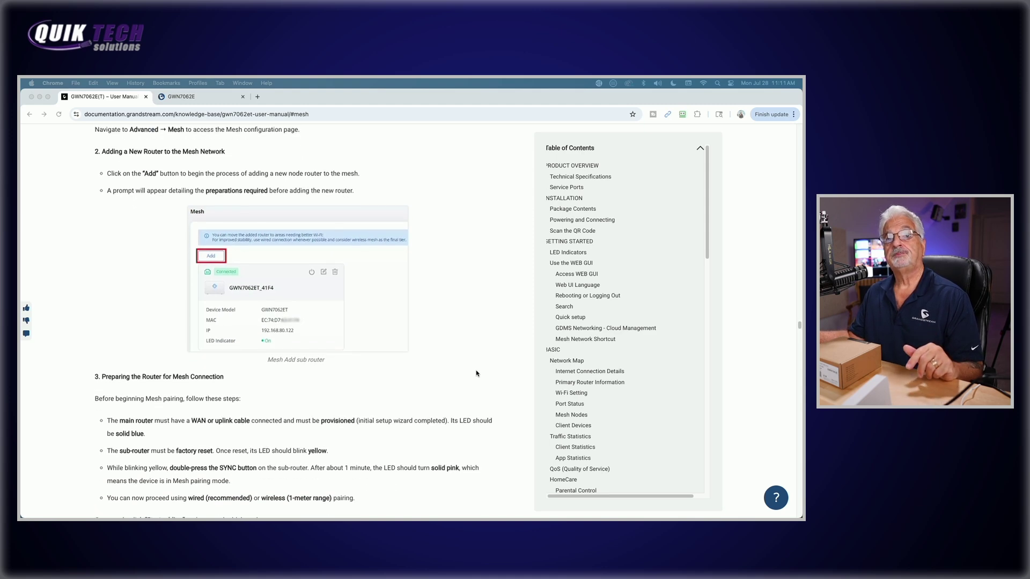
scroll(476, 374, down, 6)
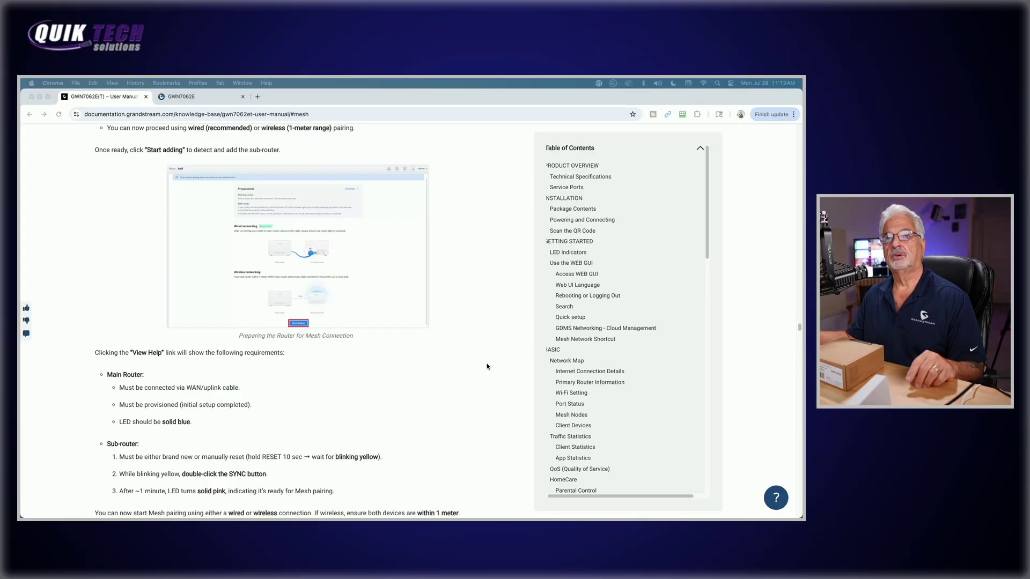
Scroll through mesh pairing steps 4 and 5 down to section 6, Confirmation of Successful Connection.
scroll(486, 366, down, 6)
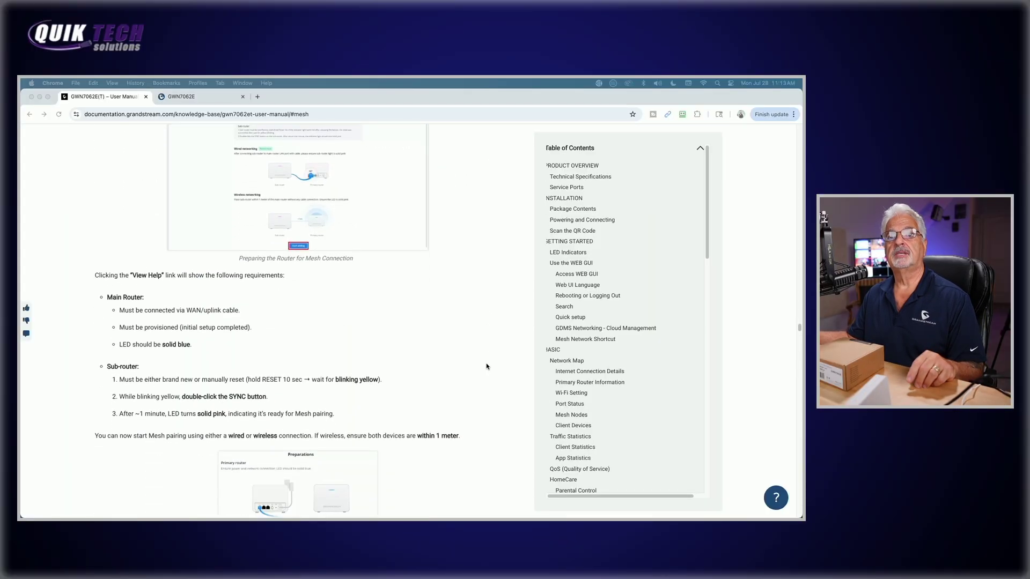
scroll(487, 367, down, 1)
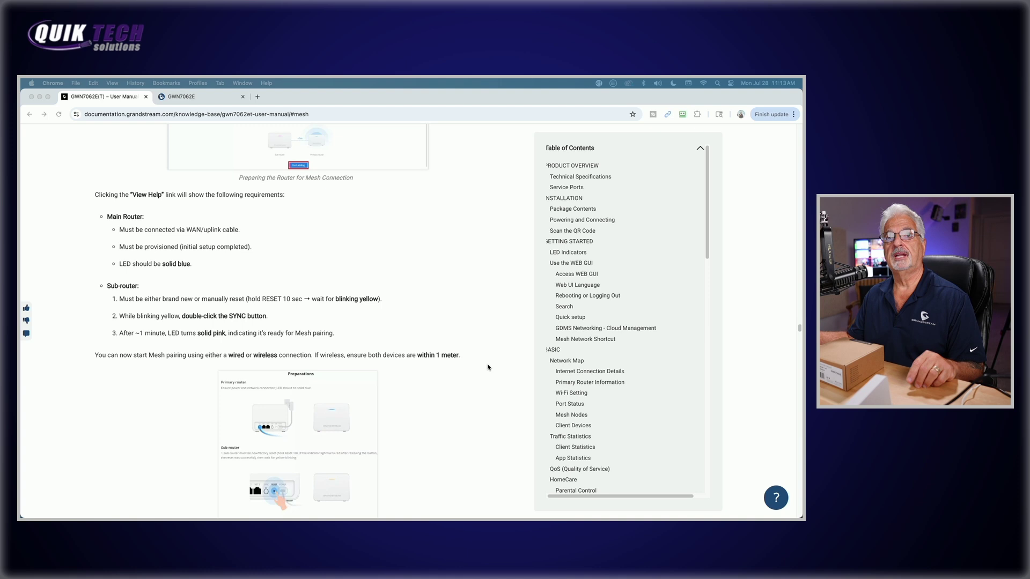
scroll(488, 368, down, 1)
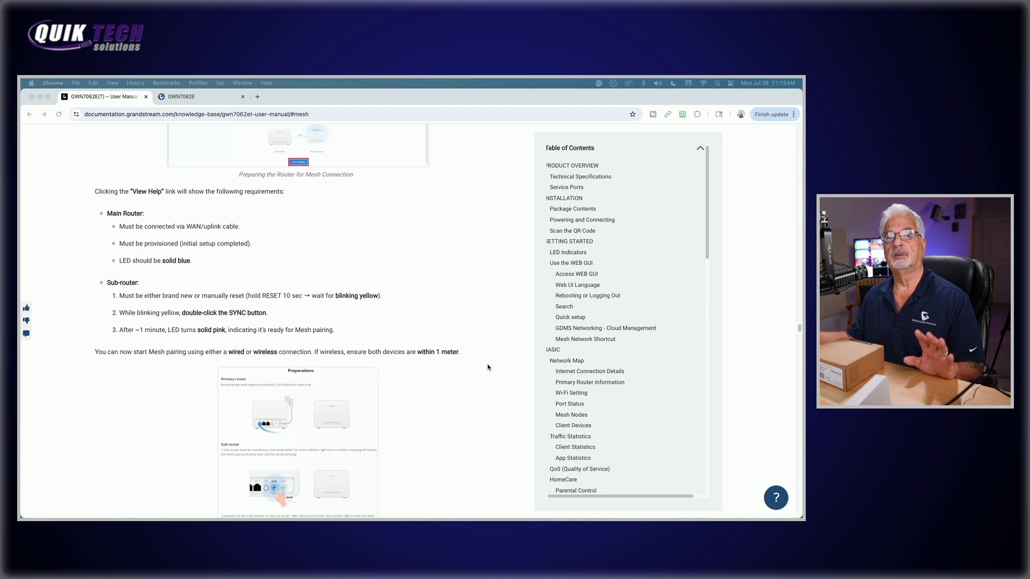
scroll(488, 367, down, 1)
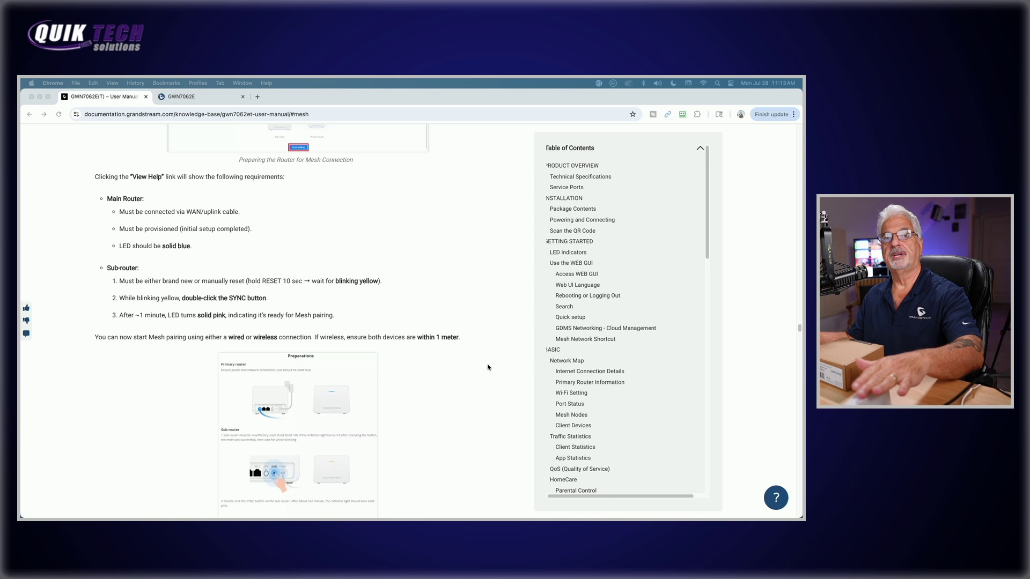
scroll(488, 367, down, 3)
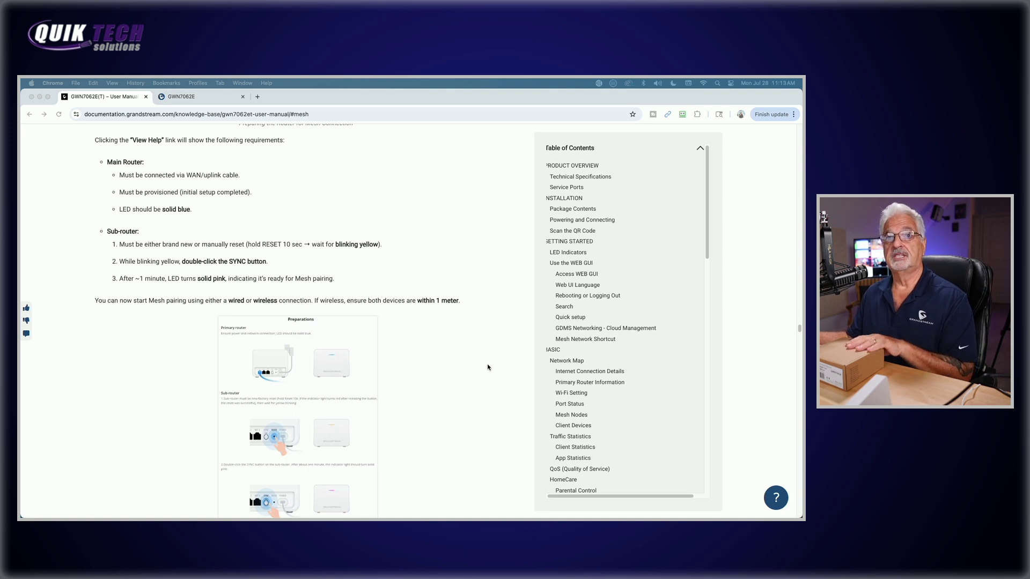
scroll(488, 367, down, 1)
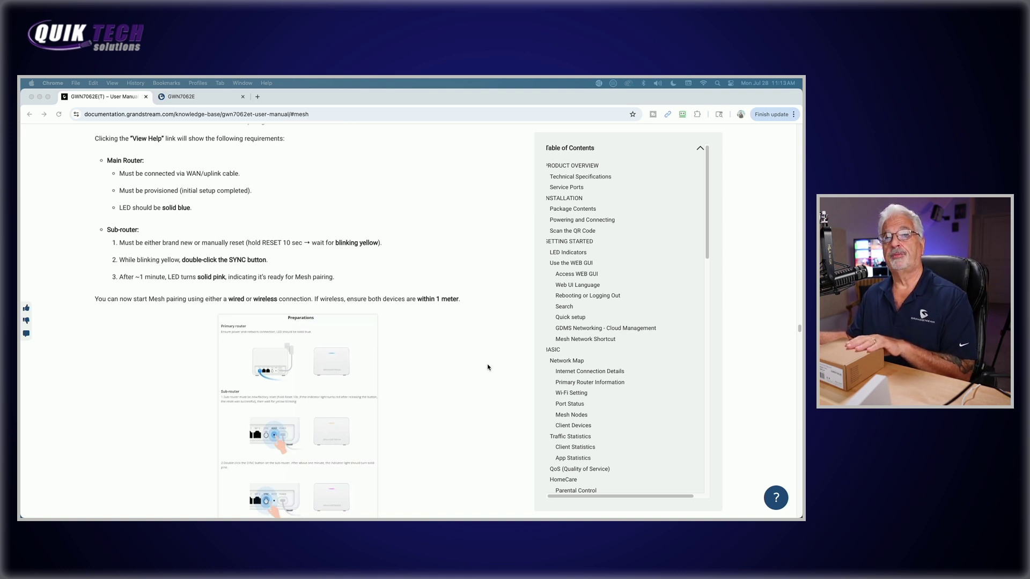
scroll(488, 367, down, 1)
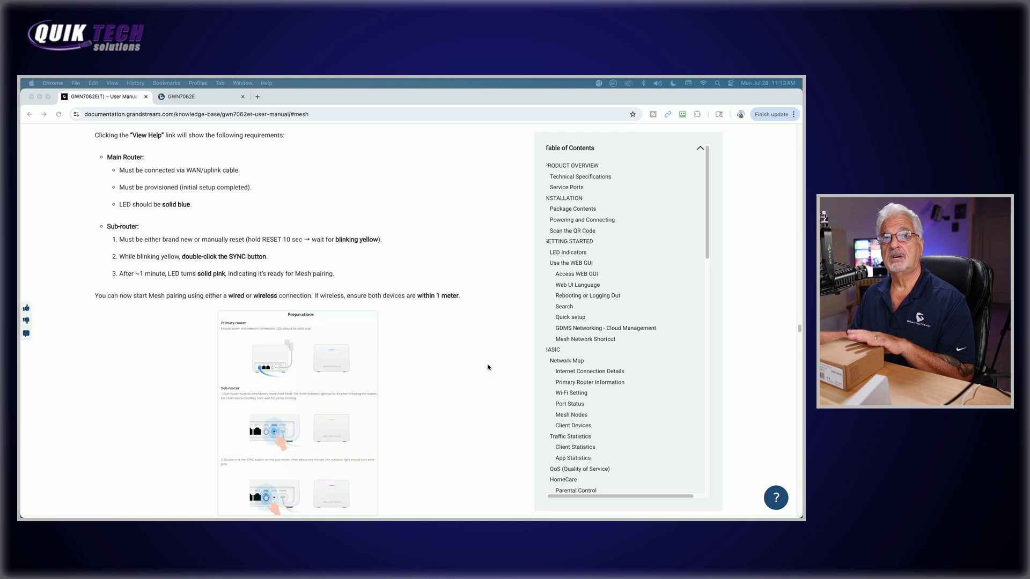
scroll(488, 366, down, 3)
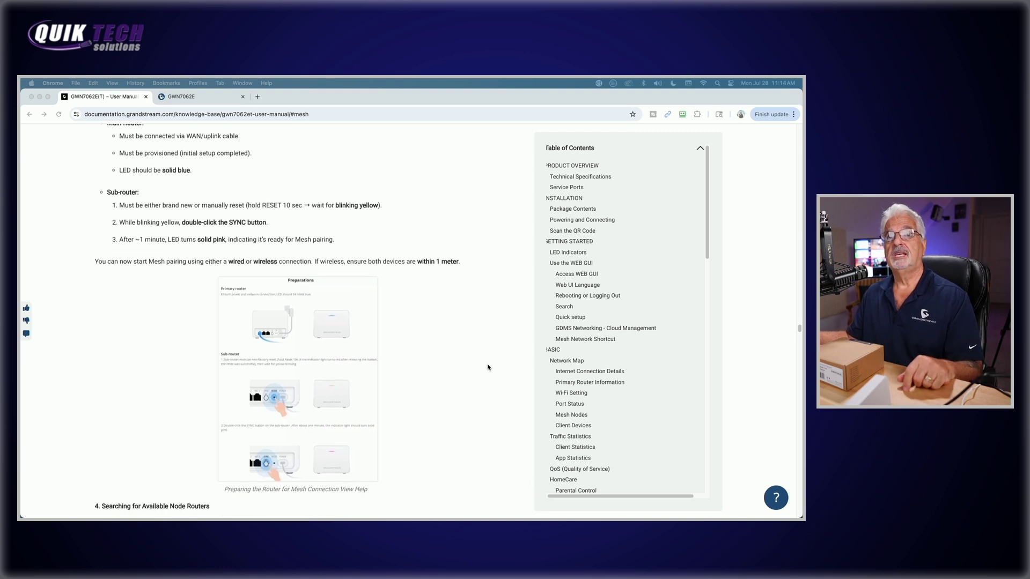
scroll(488, 367, down, 1)
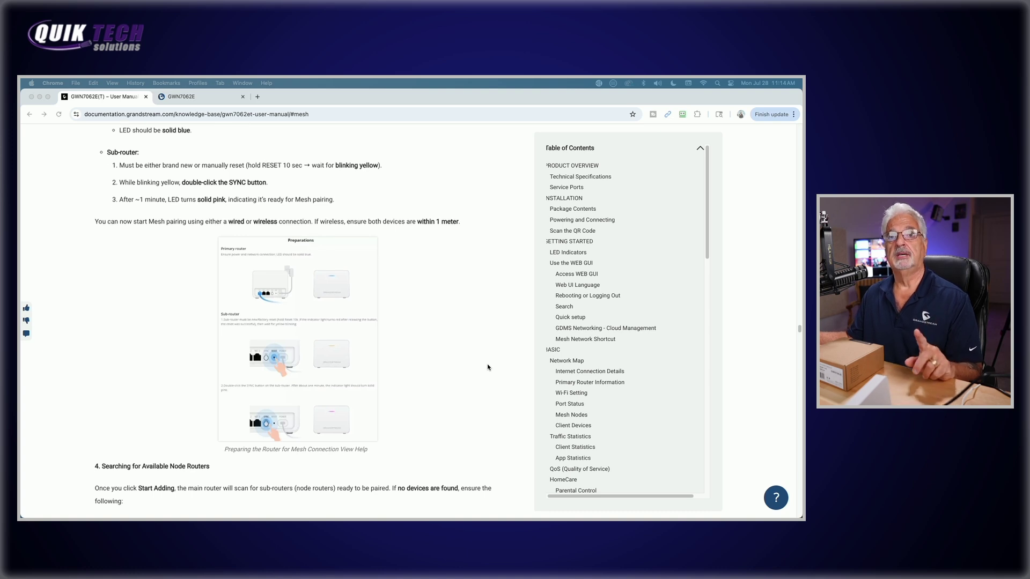
scroll(487, 367, down, 2)
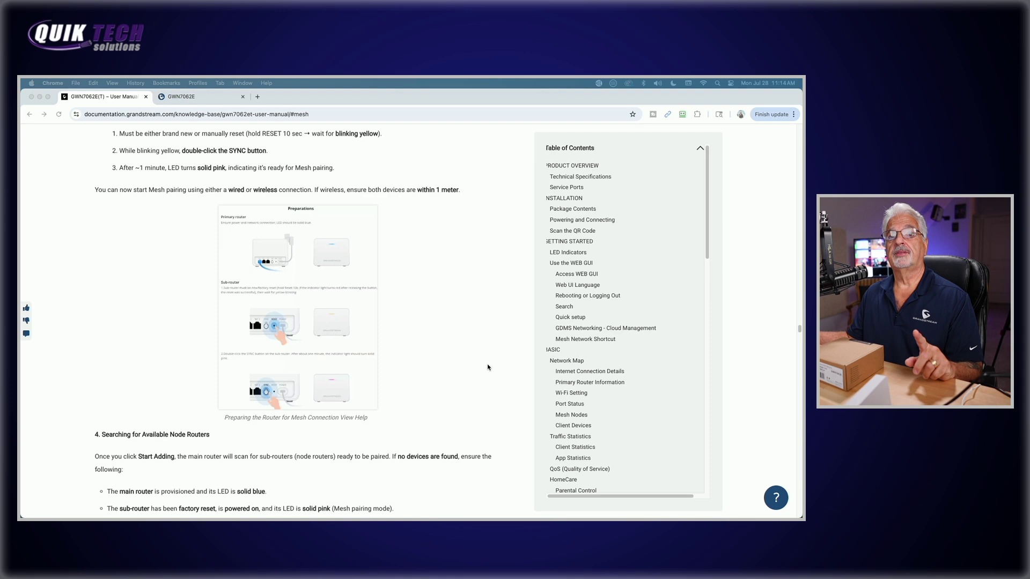
scroll(488, 367, down, 5)
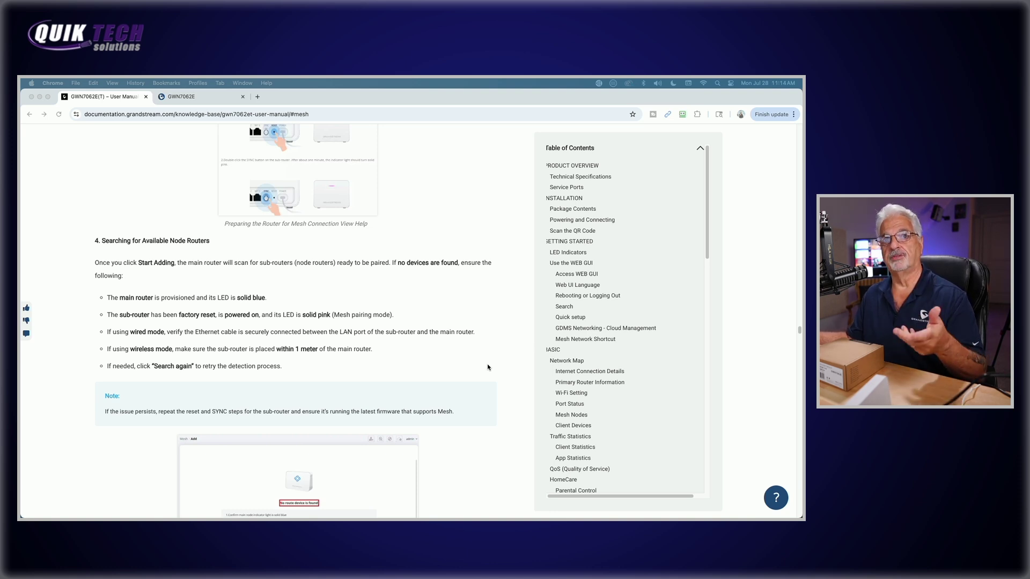
scroll(487, 368, down, 5)
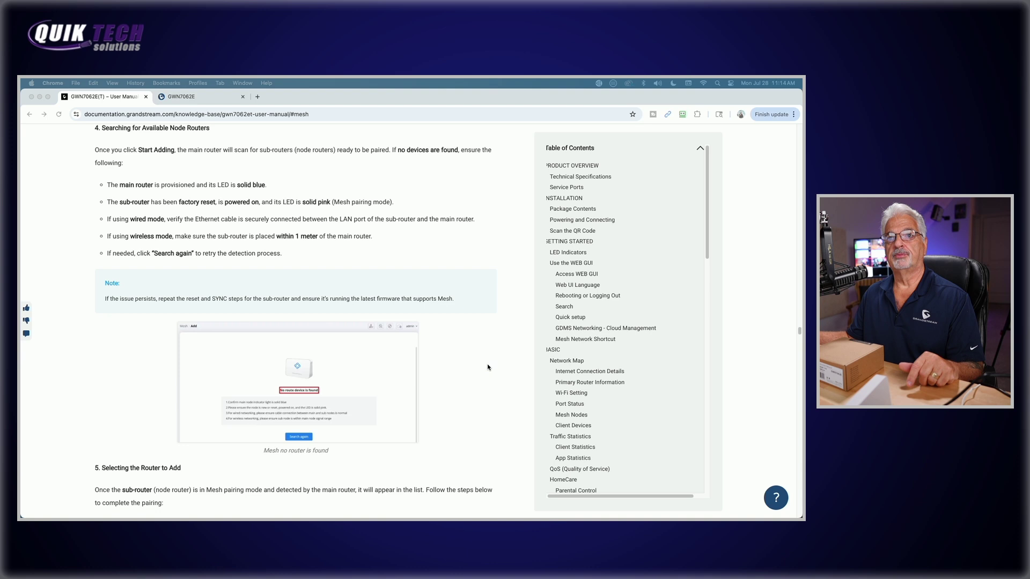
scroll(487, 367, down, 5)
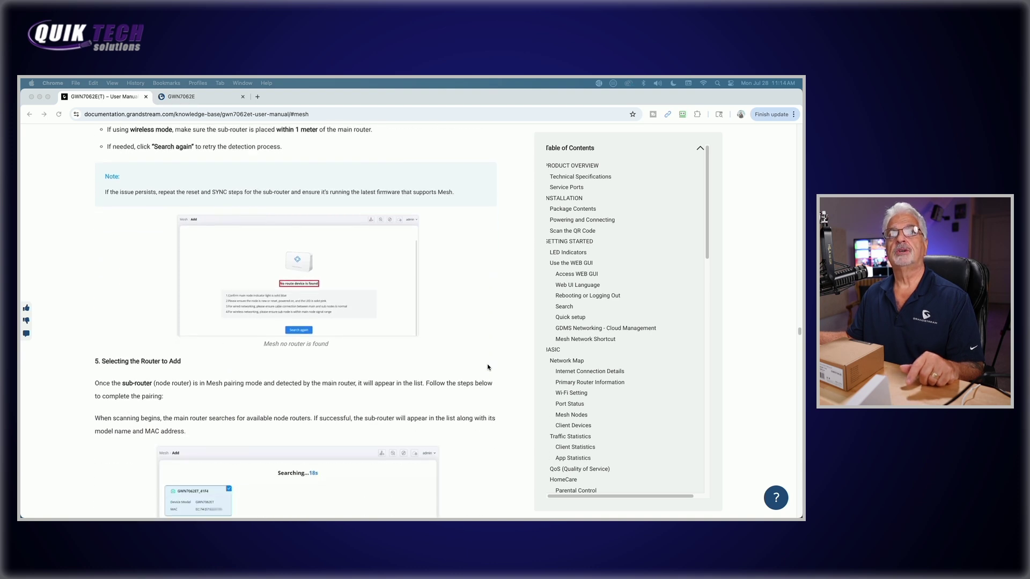
scroll(488, 367, down, 10)
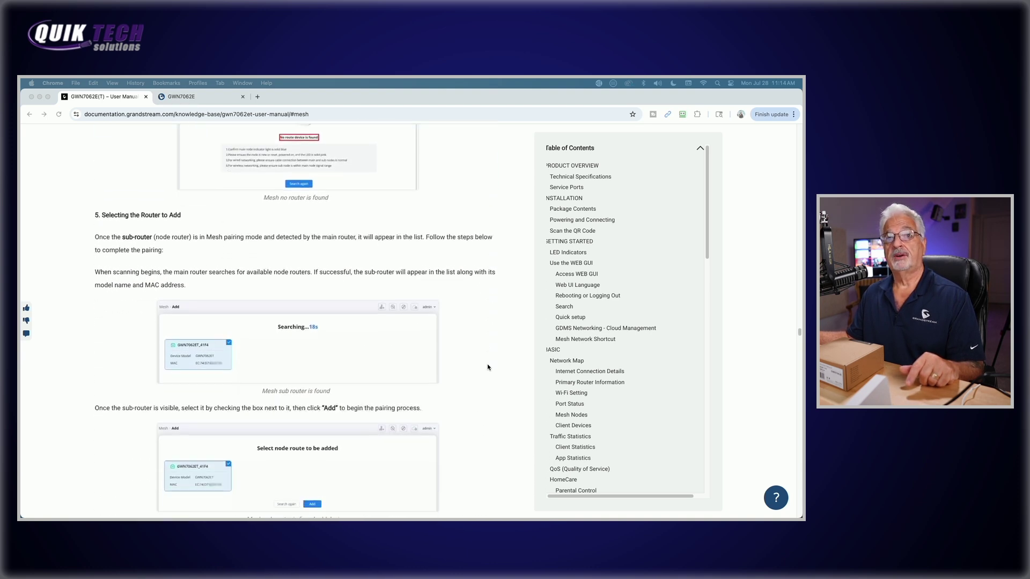
scroll(488, 368, down, 4)
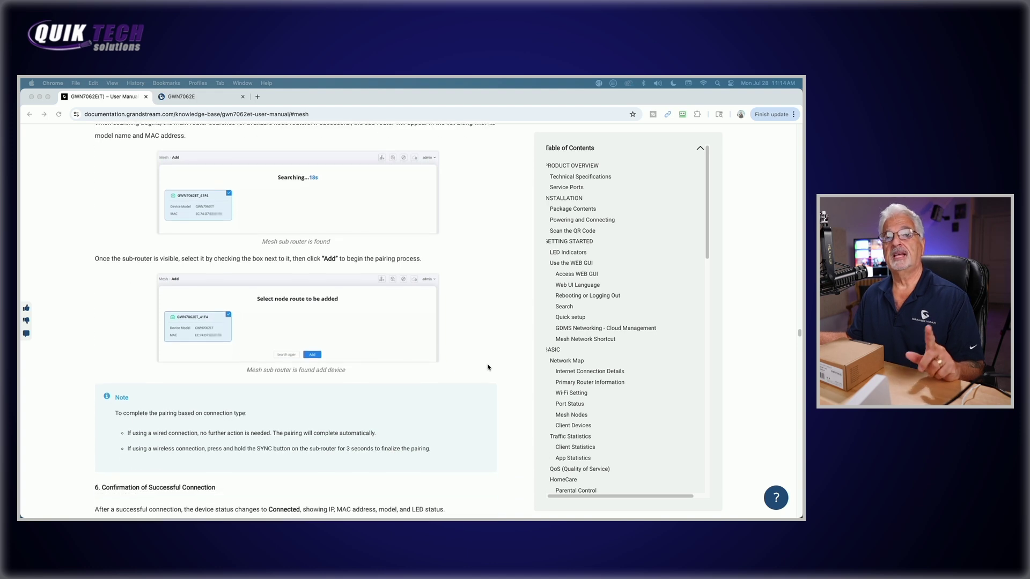
scroll(488, 367, down, 3)
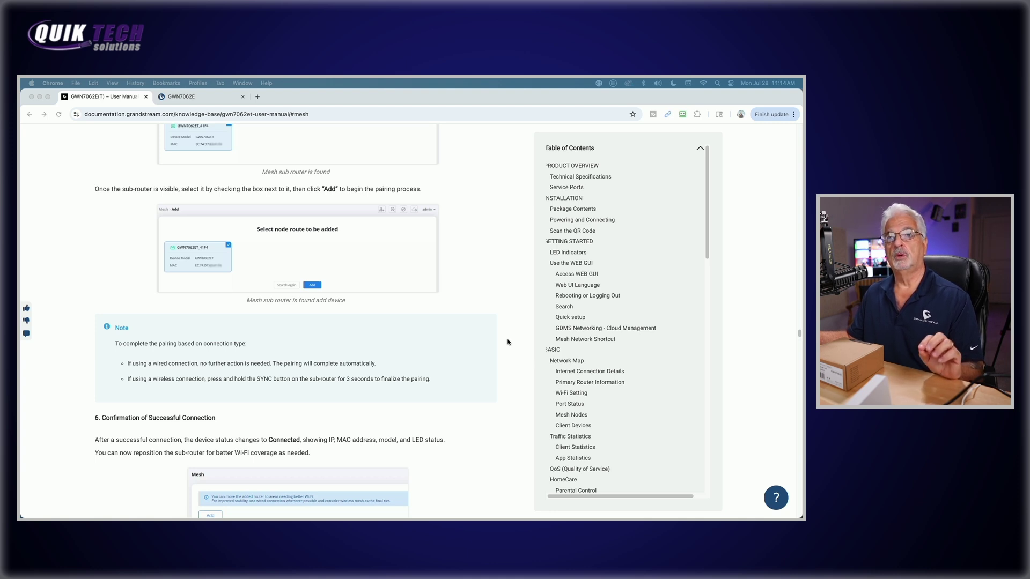
scroll(507, 342, down, 2)
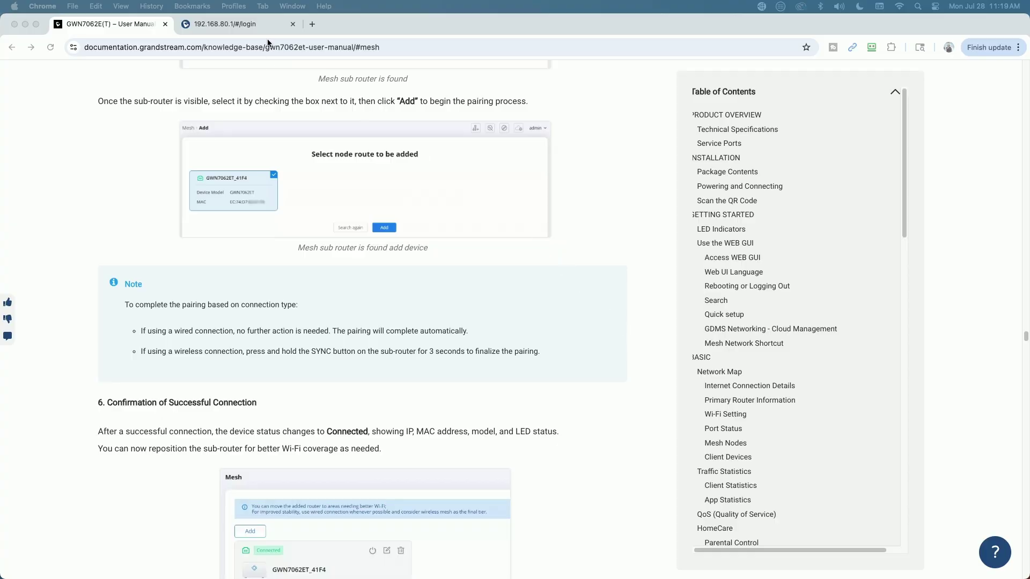
Sign in to the router at 192.168.80.1 with the admin username and password, declining RoboForm's password save.
click(228, 31)
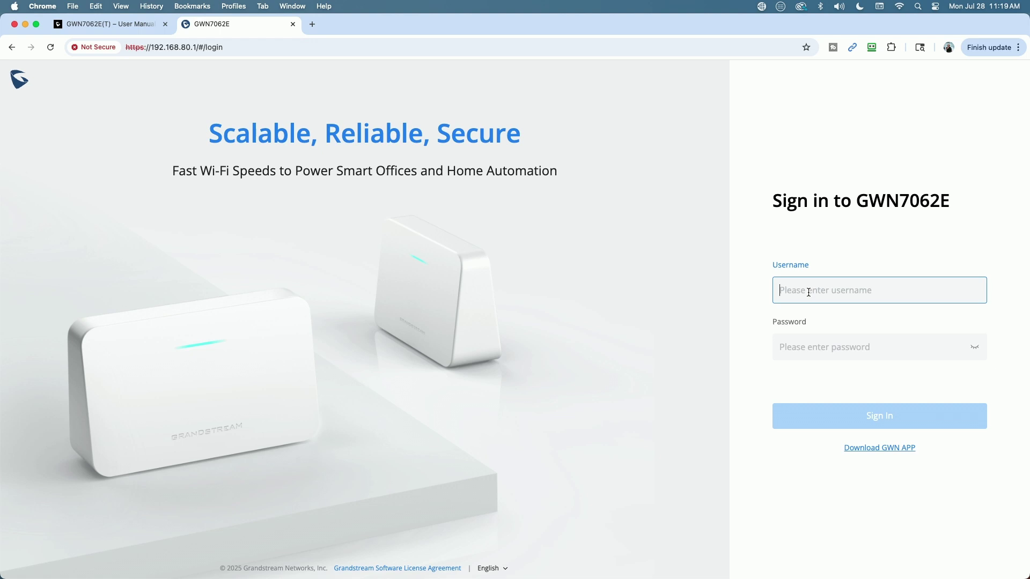
text(admin)
key(Tab)
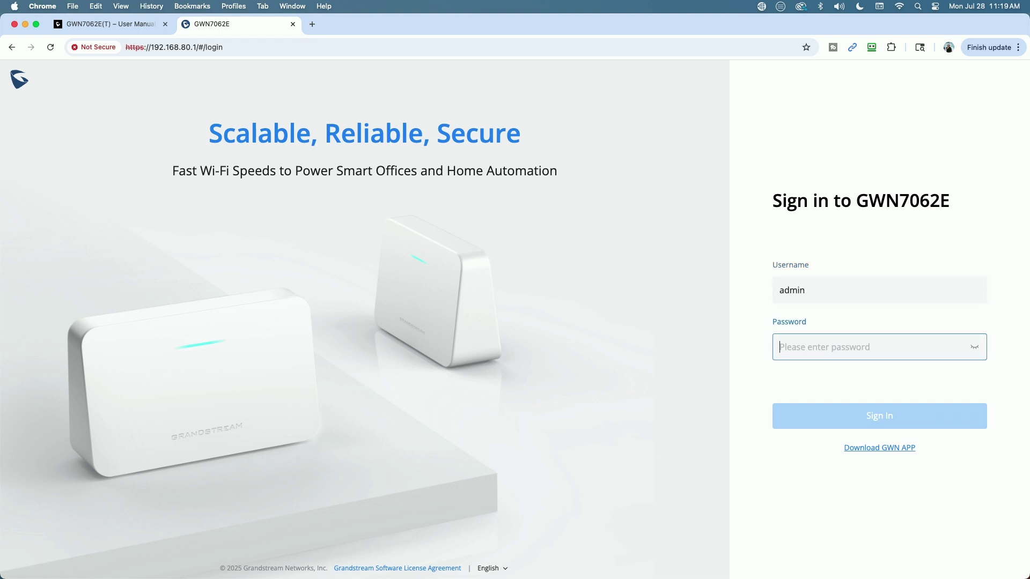
text(•••)
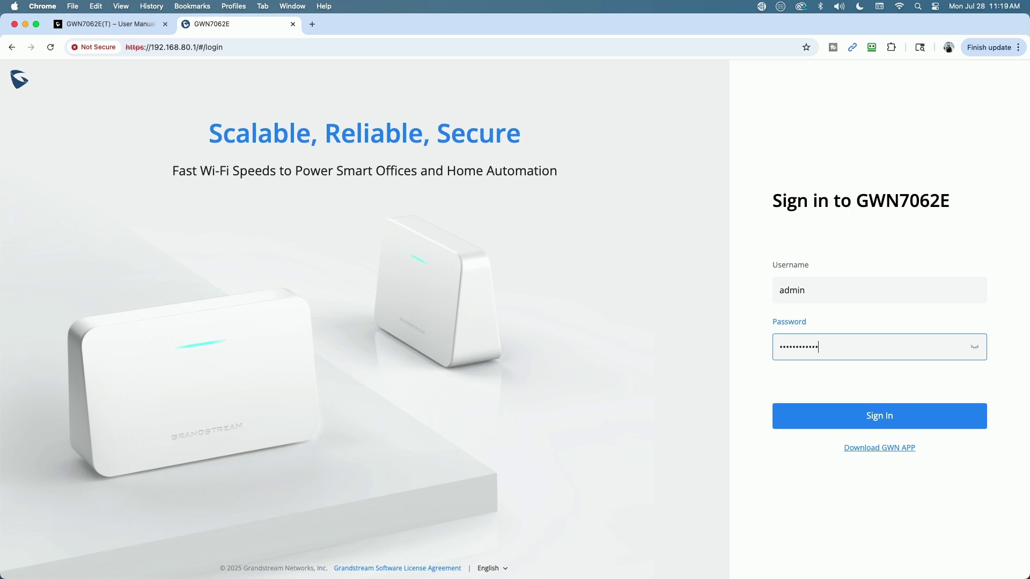
key(Return)
click(921, 144)
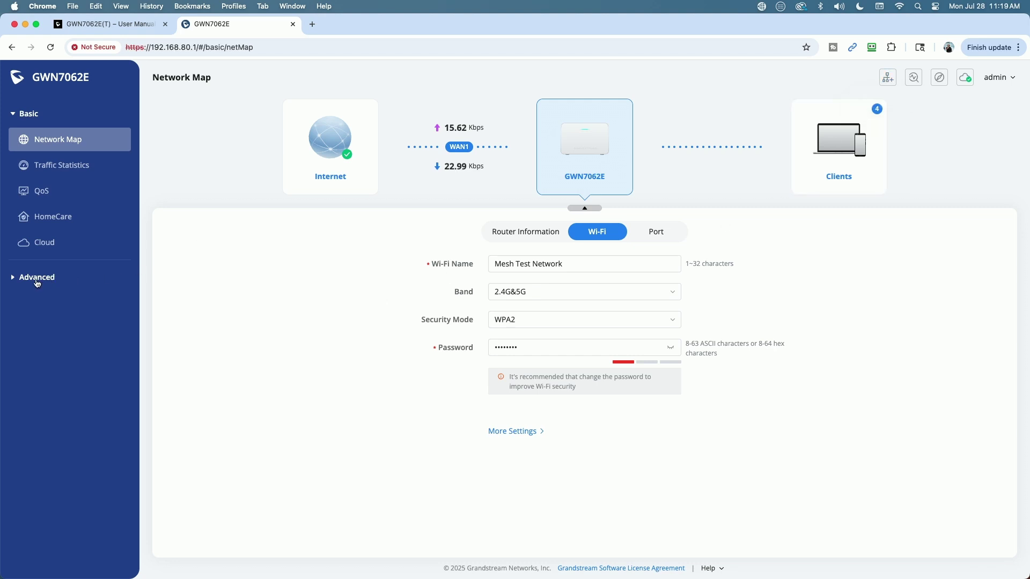
Go to Advanced > Wi-Fi Settings > Mesh in the sidebar.
click(13, 279)
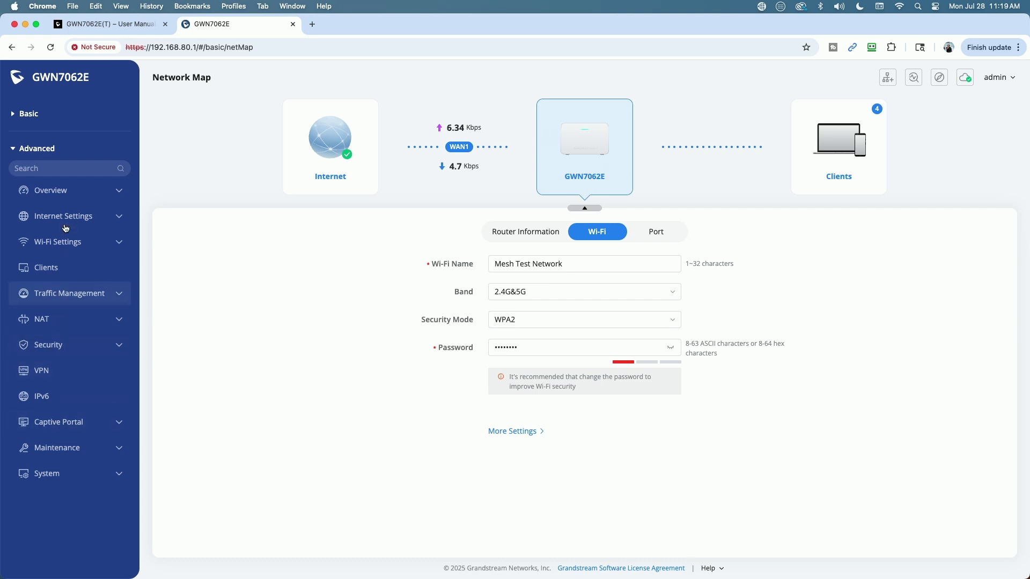
click(62, 242)
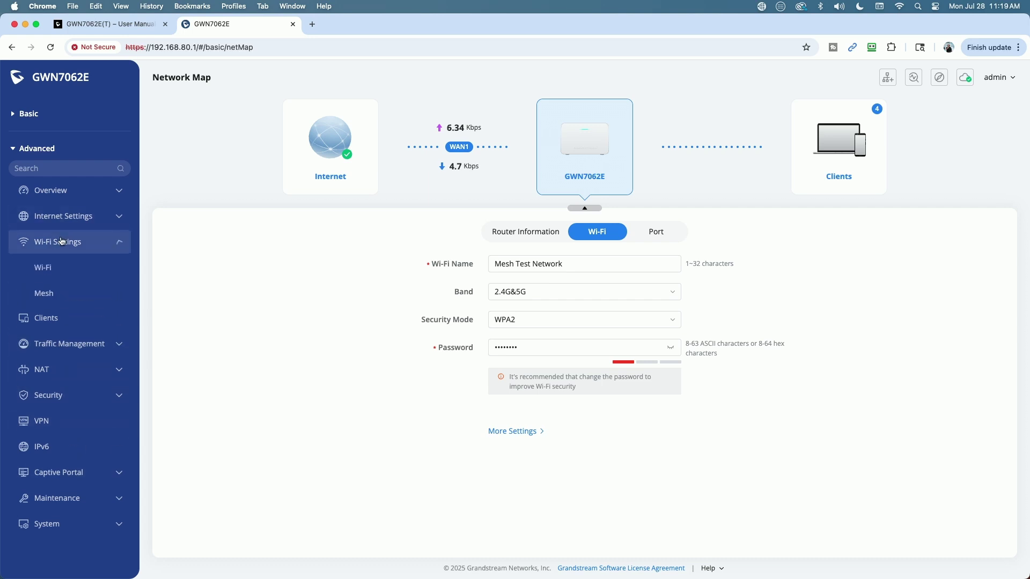
click(59, 293)
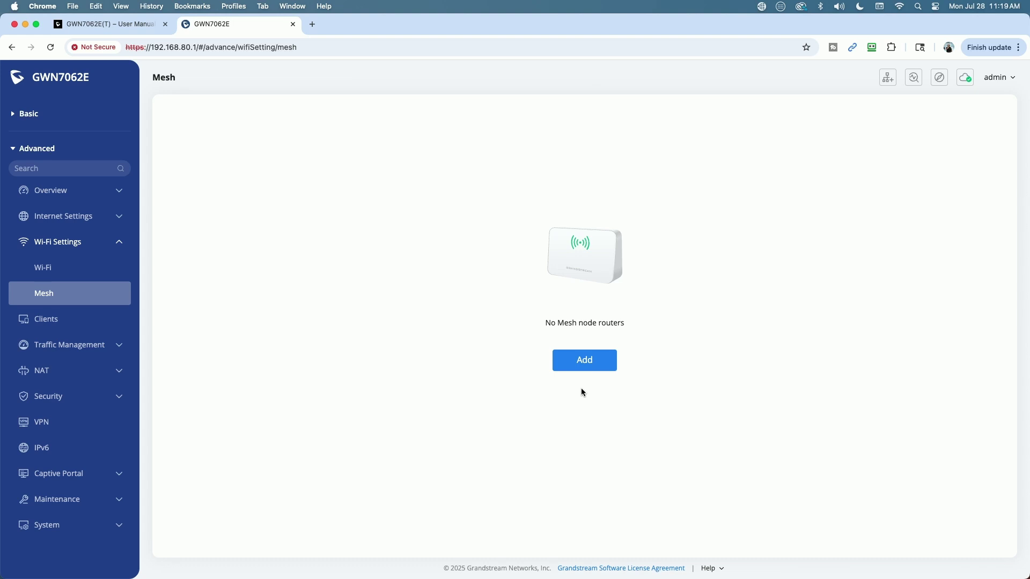
Launch the Mesh Add wizard and start the 20-second search for a sub-router.
click(583, 361)
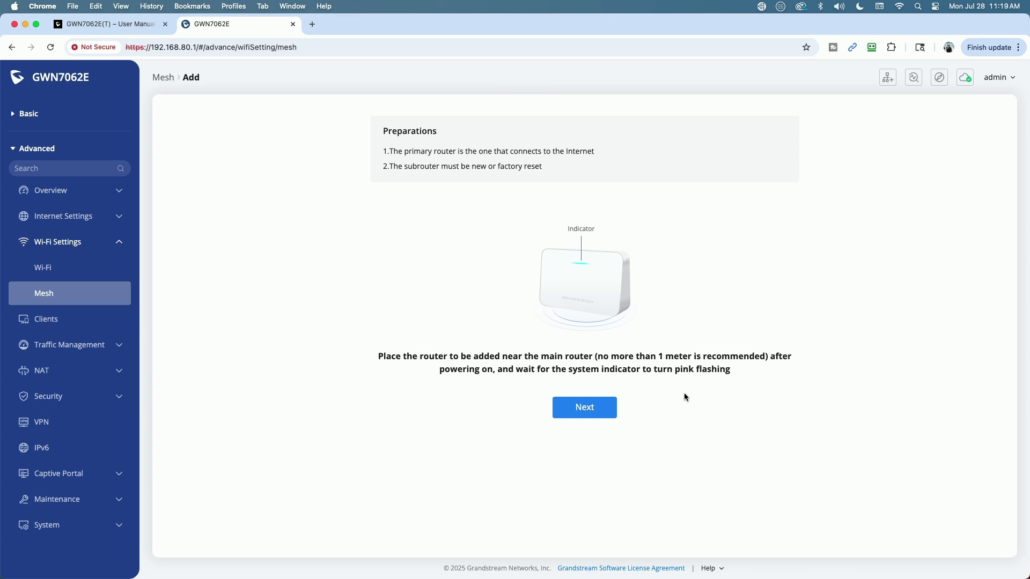
click(593, 413)
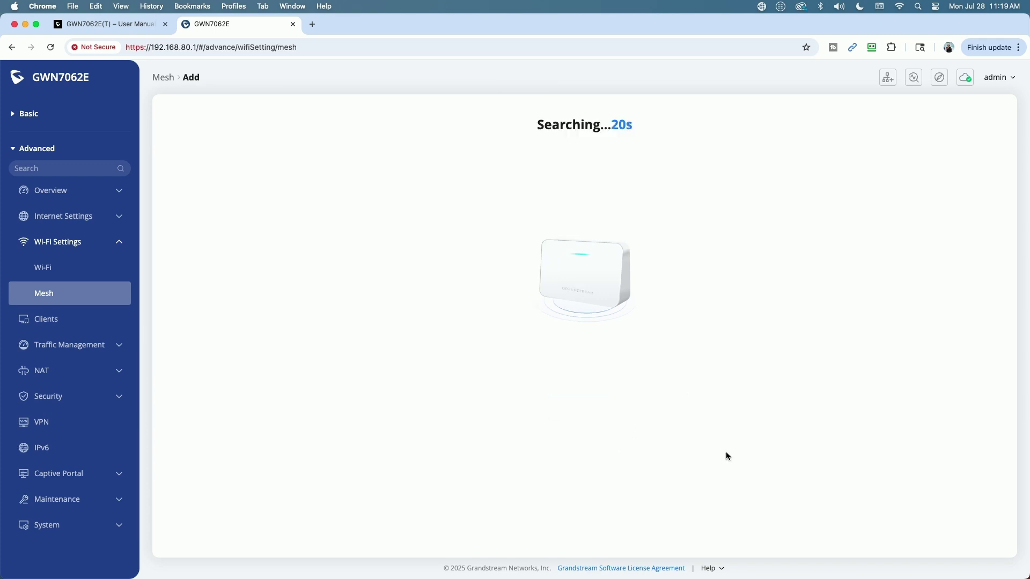